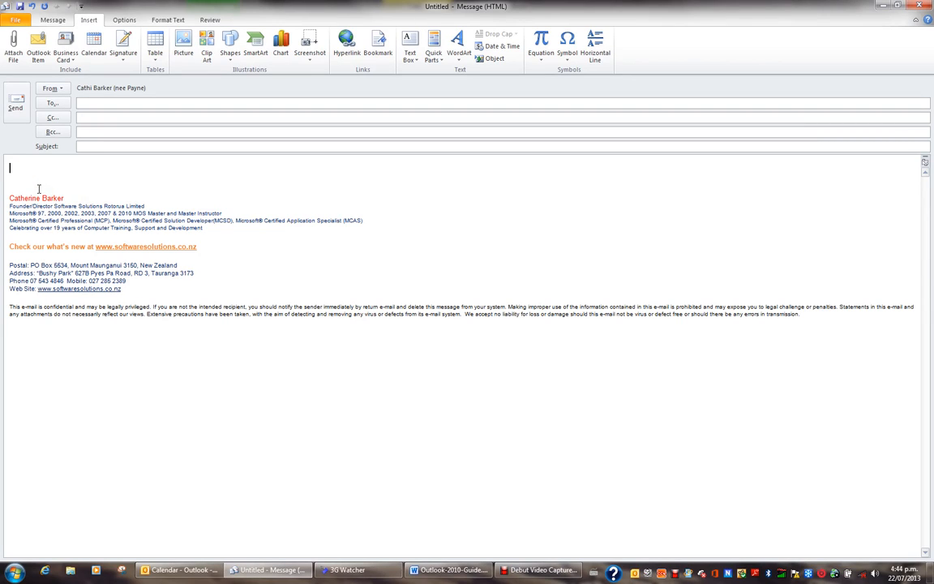
# - Test automatic correction in the message body with "teh I monday", both smiley codes and 1st 2nd 3rd, and discard the draft
pyautogui.write('te')
pyautogui.write('h ')
pyautogui.write('I')
pyautogui.write(' monda')
pyautogui.write(':')
pyautogui.write('(')
pyautogui.write('st ')
pyautogui.write(' 2nd ')
pyautogui.write('3rd')
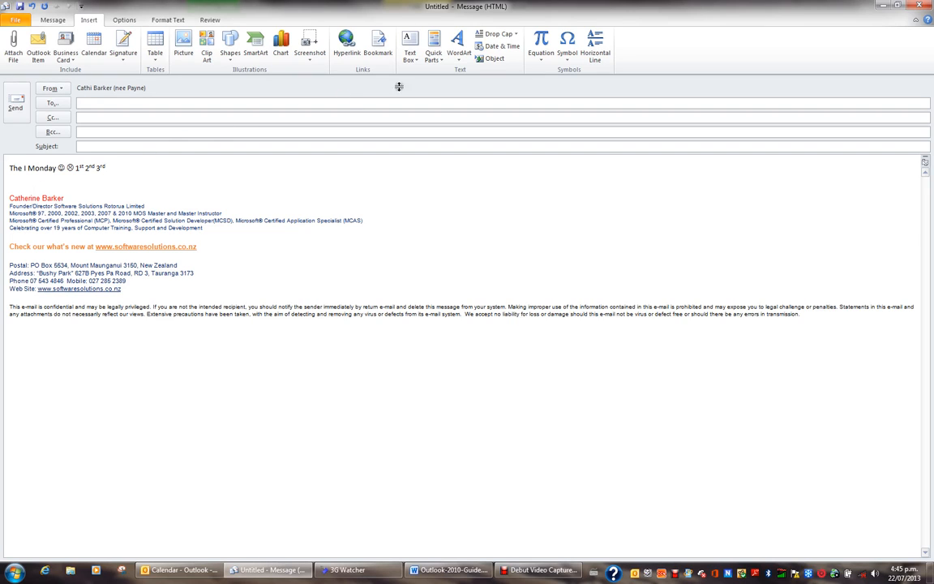
pyautogui.click(920, 7)
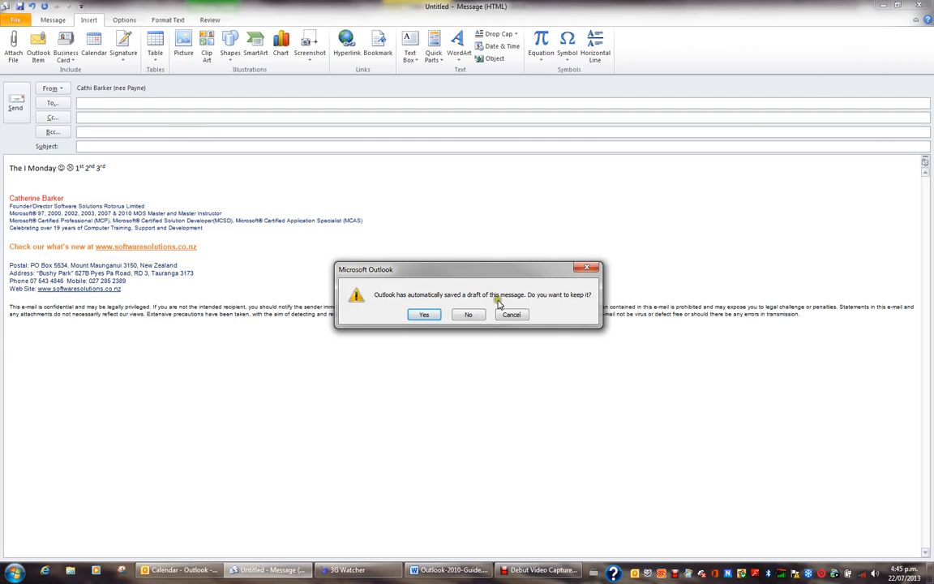
pyautogui.click(471, 315)
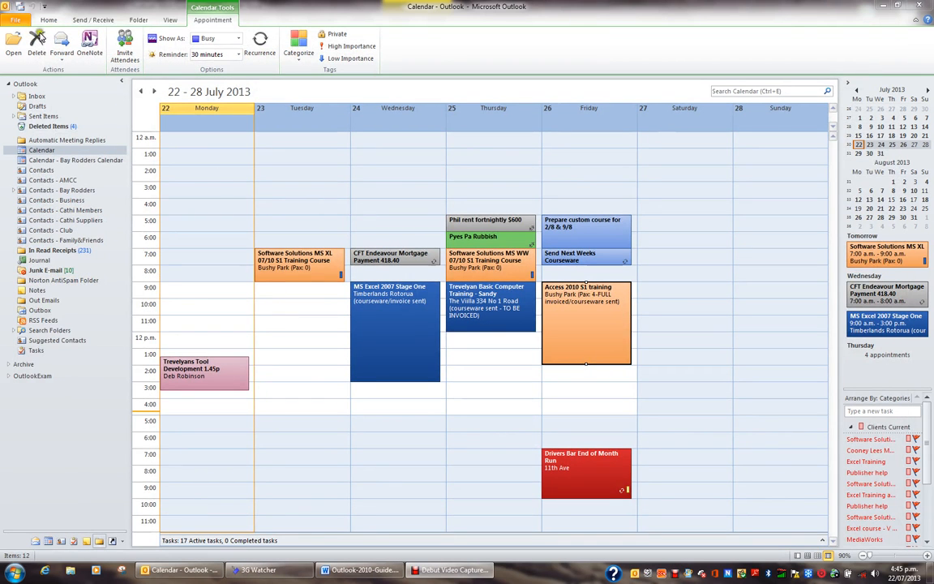
# - Open the AutoCorrect options for mail messages and look through the emoticon entries in the replacement list
pyautogui.click(19, 21)
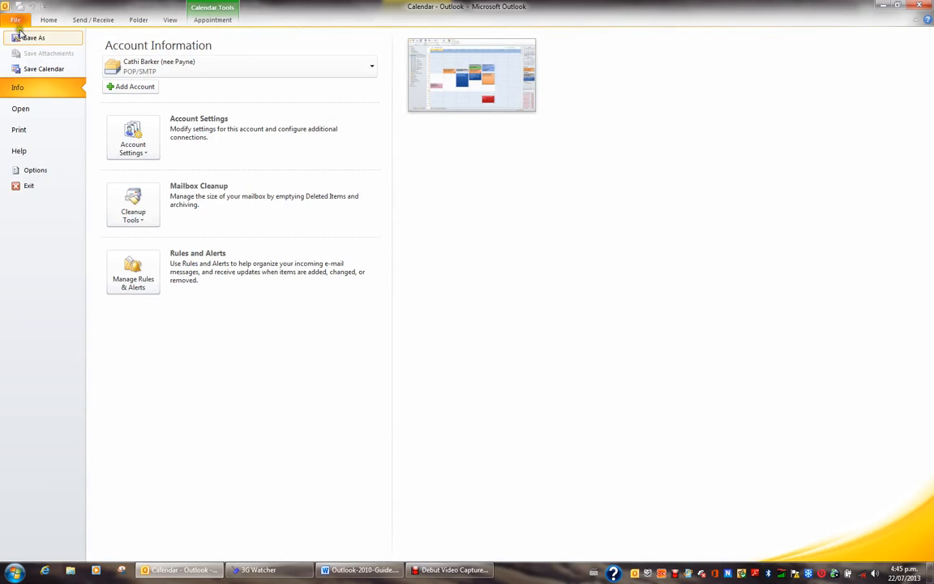
pyautogui.click(41, 169)
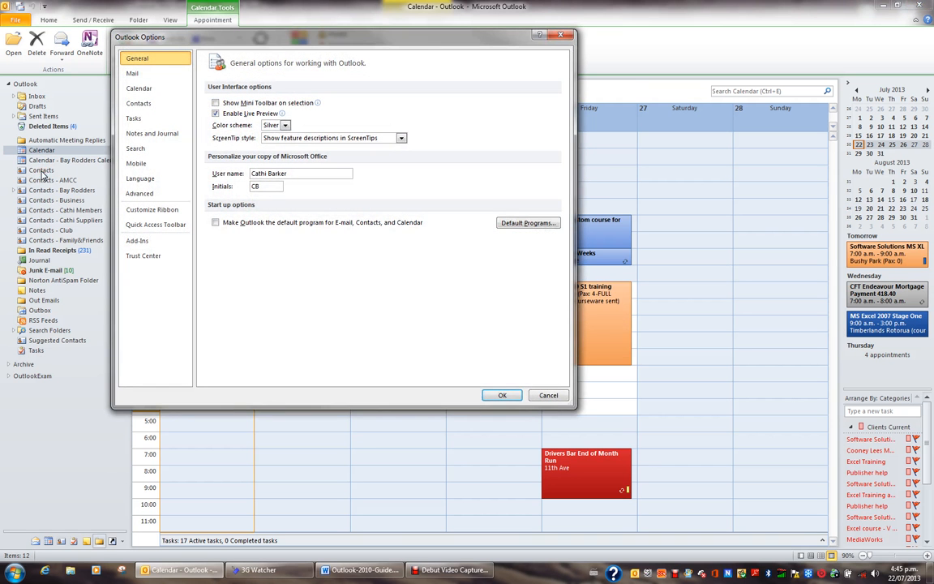
pyautogui.click(131, 73)
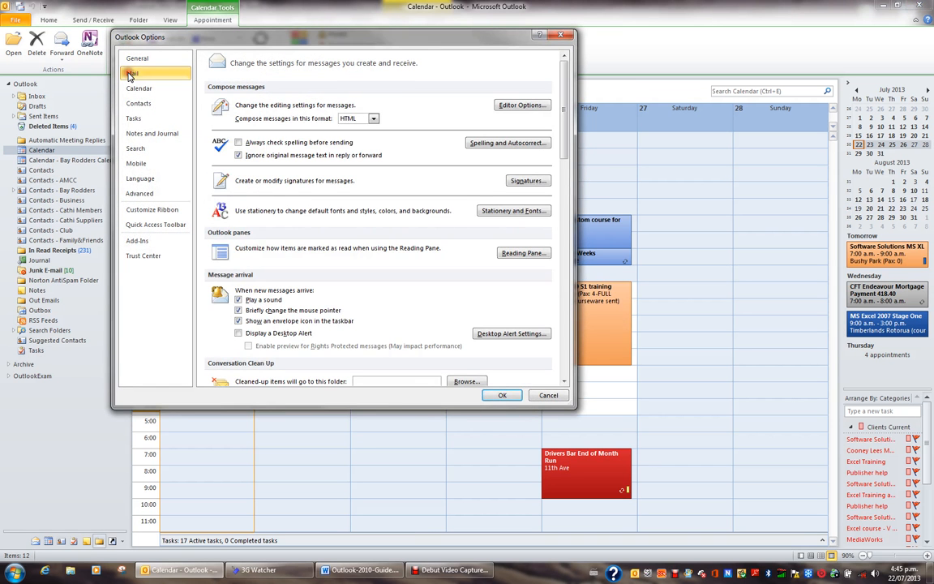
pyautogui.click(502, 143)
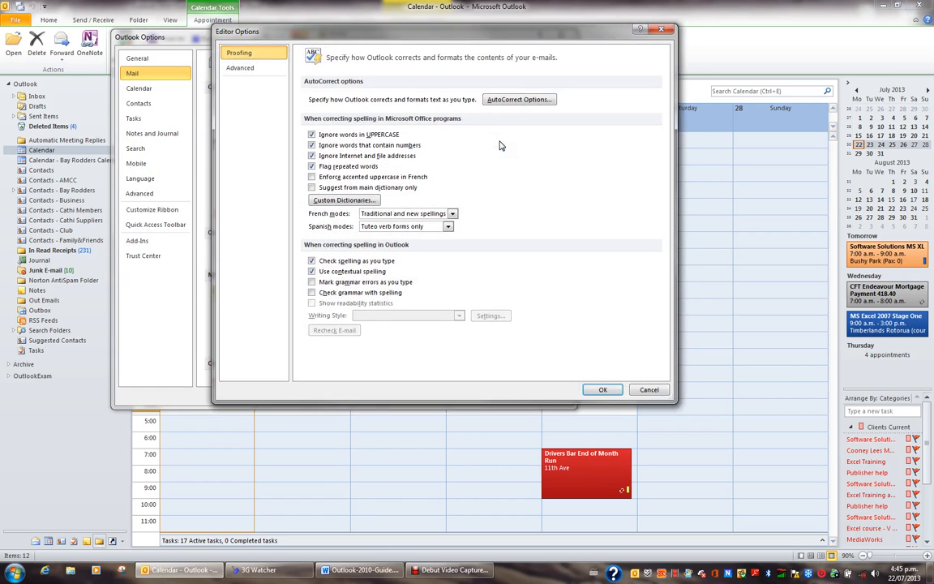
pyautogui.click(525, 100)
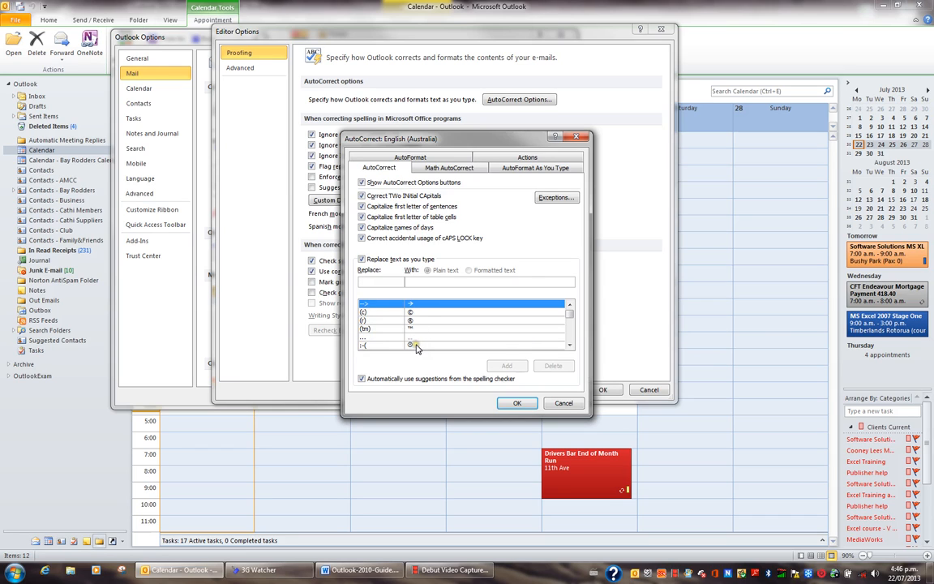
pyautogui.click(570, 345)
pyautogui.click(570, 346)
pyautogui.click(570, 346)
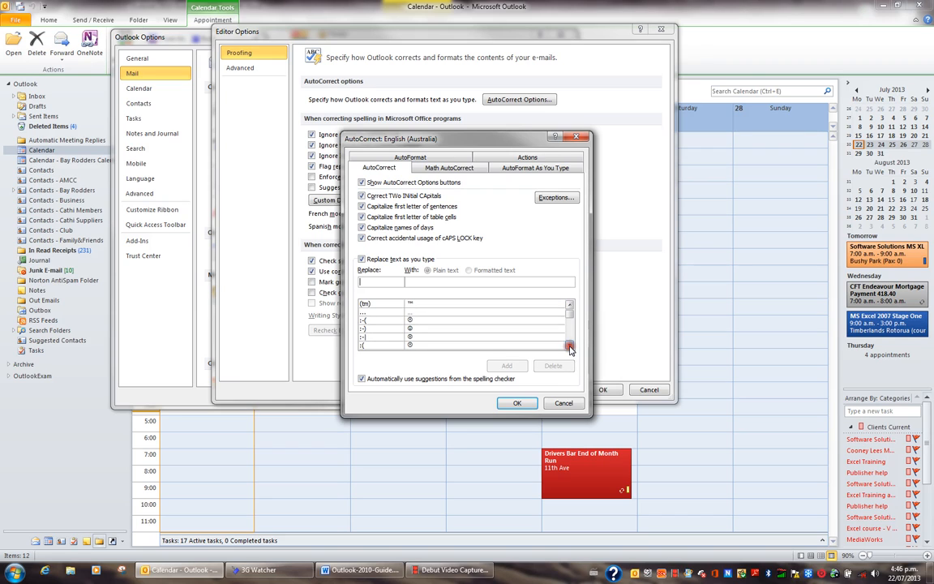
pyautogui.click(571, 346)
pyautogui.click(570, 347)
pyautogui.click(570, 346)
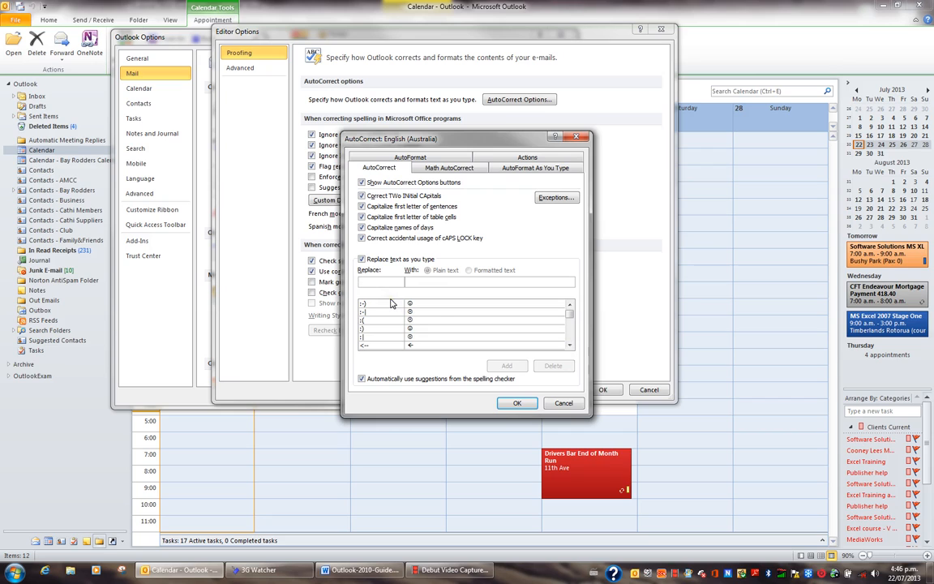
# - Add an AutoCorrect entry that replaces "xl" with "Microsoft Excel for Windows"
pyautogui.write('xl')
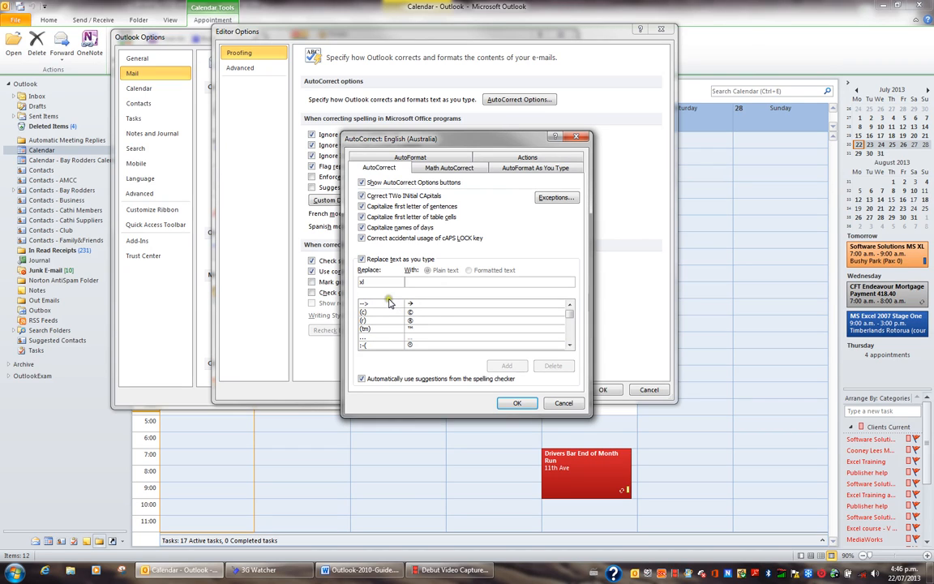
pyautogui.write('Microsoft Exvc')
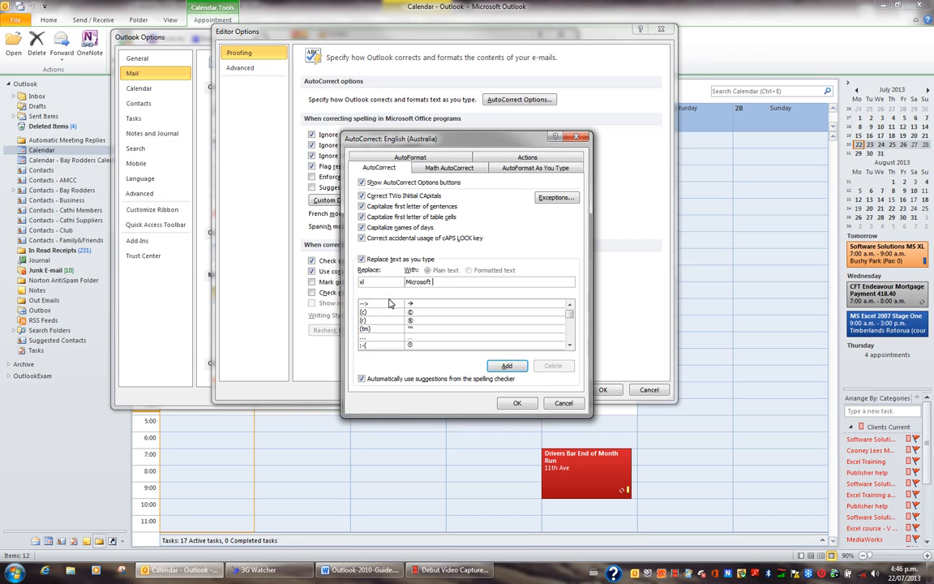
pyautogui.press('BackSpace')
pyautogui.press('BackSpace')
pyautogui.write('cel for Windows')
pyautogui.click(511, 363)
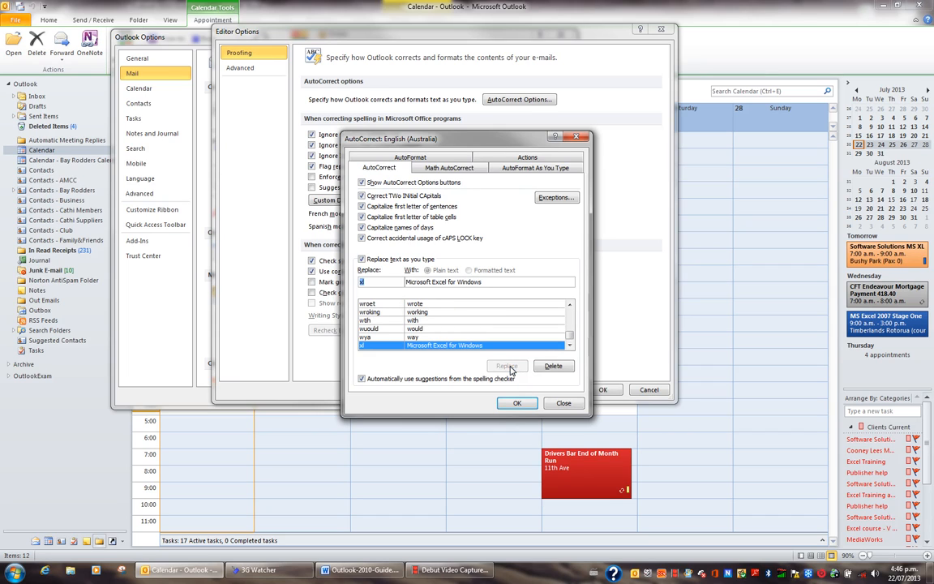
# - Add an AutoCorrect entry that replaces "ww" with "Microsoft Word for Windows"
pyautogui.write('ww')
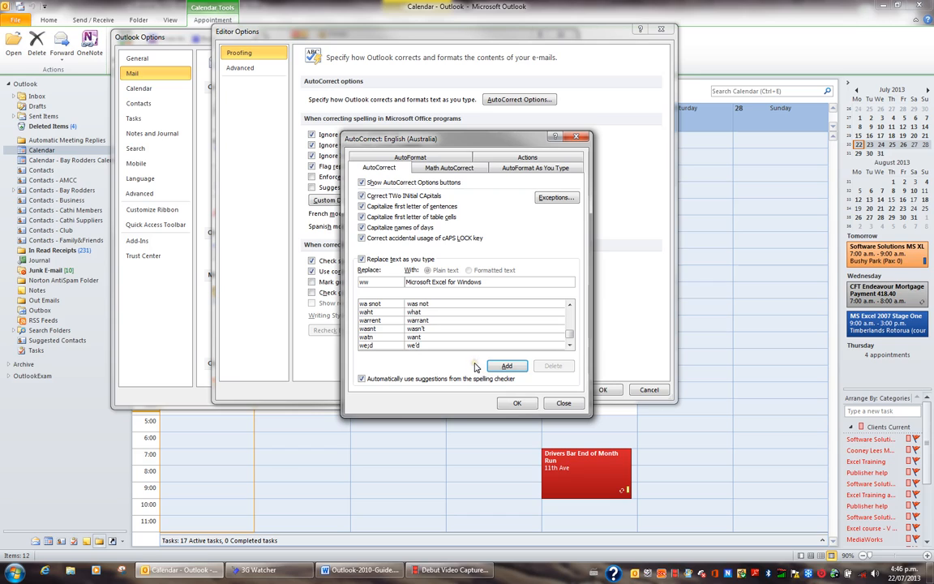
pyautogui.doubleClick(439, 281)
pyautogui.write('Word')
pyautogui.click(506, 366)
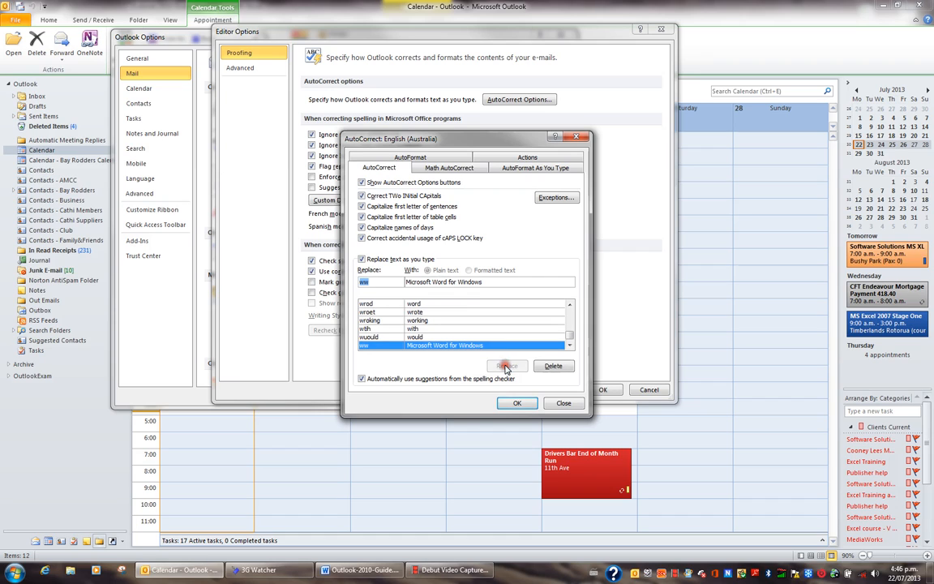
# - Add an AutoCorrect entry that replaces "ss" with "Software Solutions Rotorua Limited"
pyautogui.write('sc')
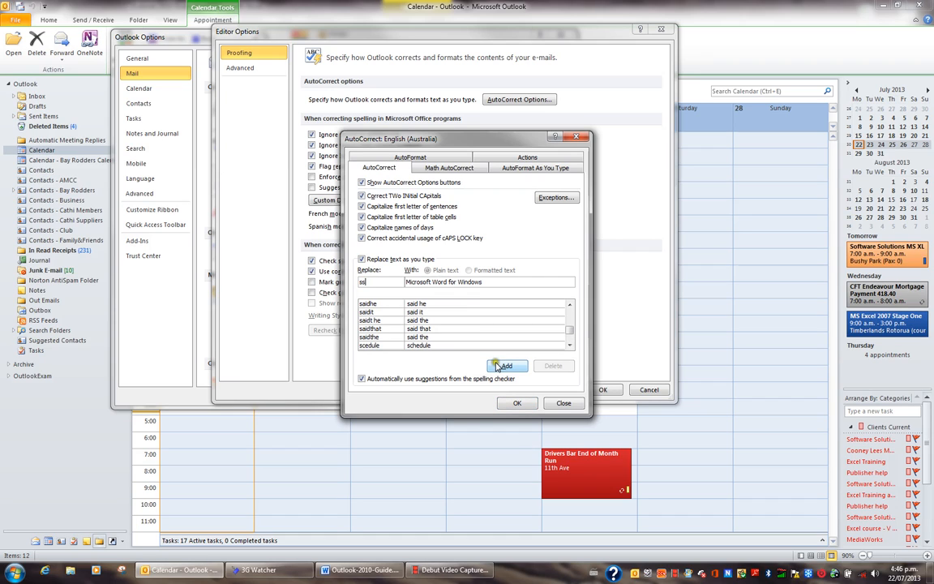
pyautogui.press('Tab')
pyautogui.write('Software Sol')
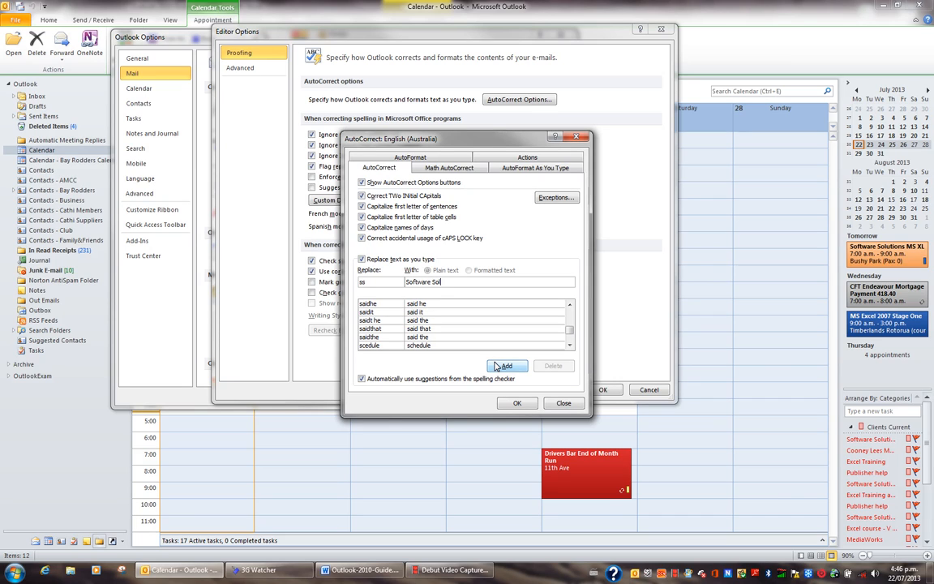
pyautogui.write('utions Rotorua Limited')
pyautogui.click(501, 367)
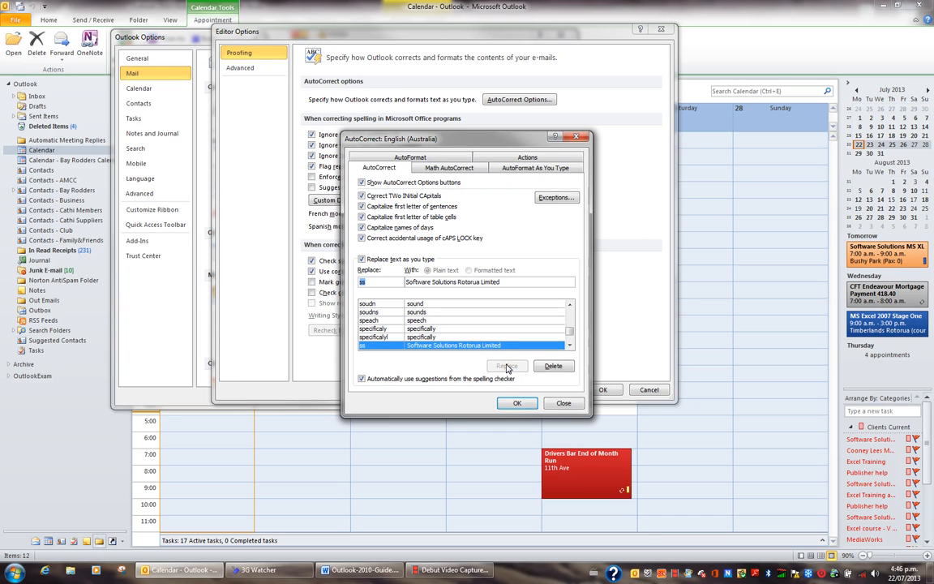
# - Add an AutoCorrect entry that replaces "cb" with the account owner's full name, and save all the open options
pyautogui.write('cb')
pyautogui.press('Tab')
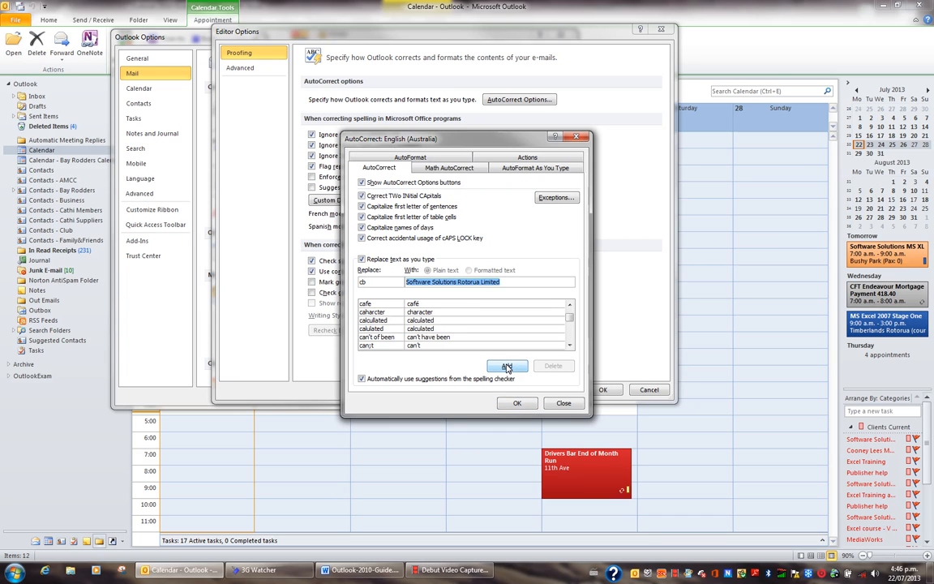
pyautogui.write('Cathi Barker')
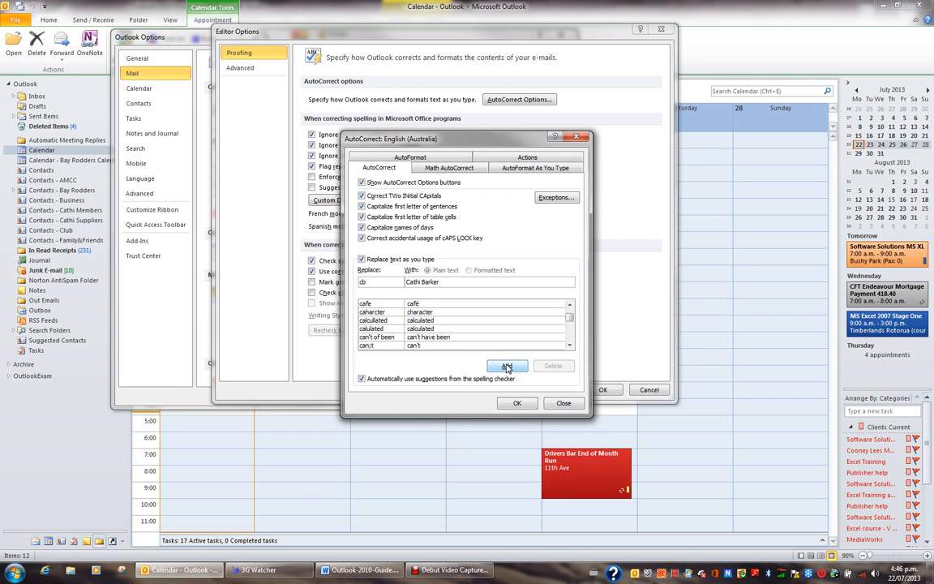
pyautogui.click(507, 368)
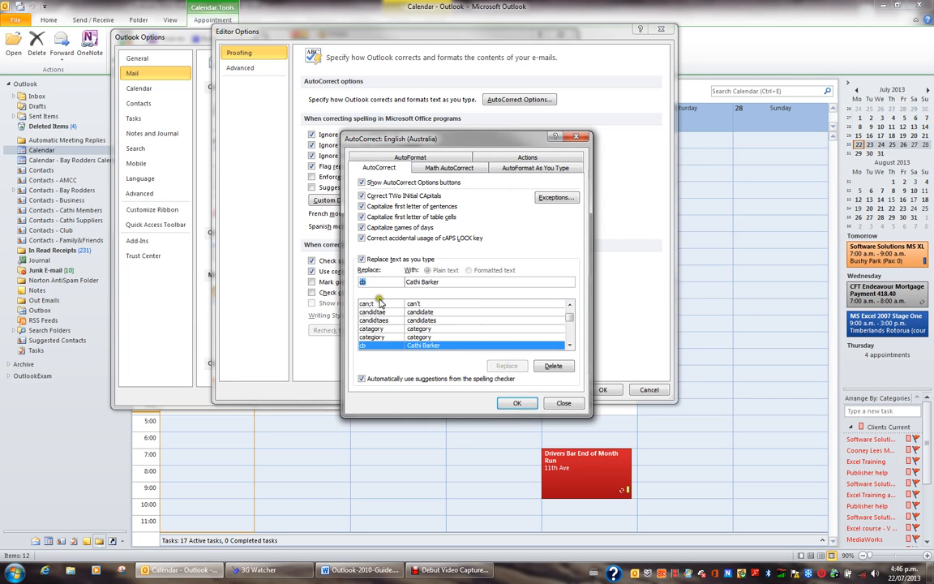
pyautogui.doubleClick(362, 282)
pyautogui.click(516, 403)
pyautogui.click(604, 390)
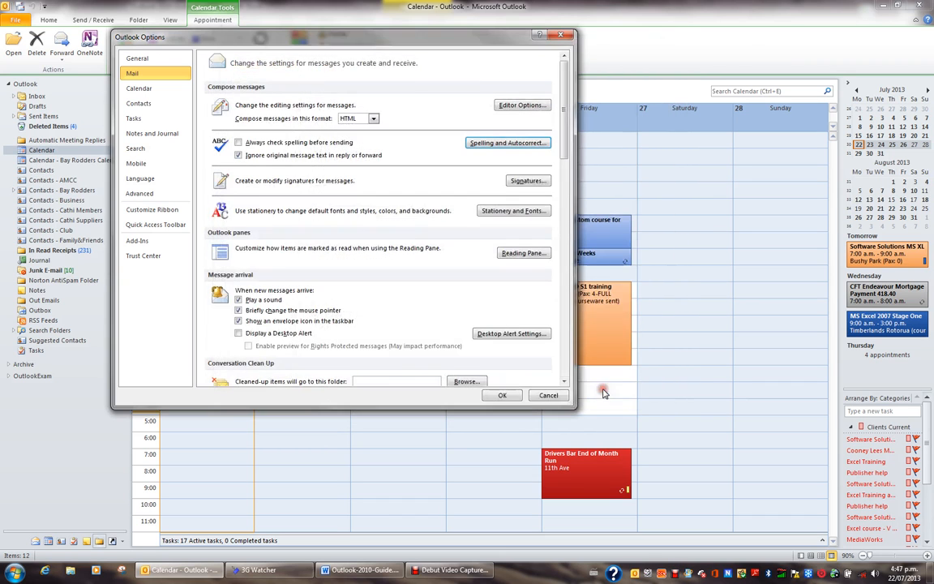
pyautogui.click(503, 395)
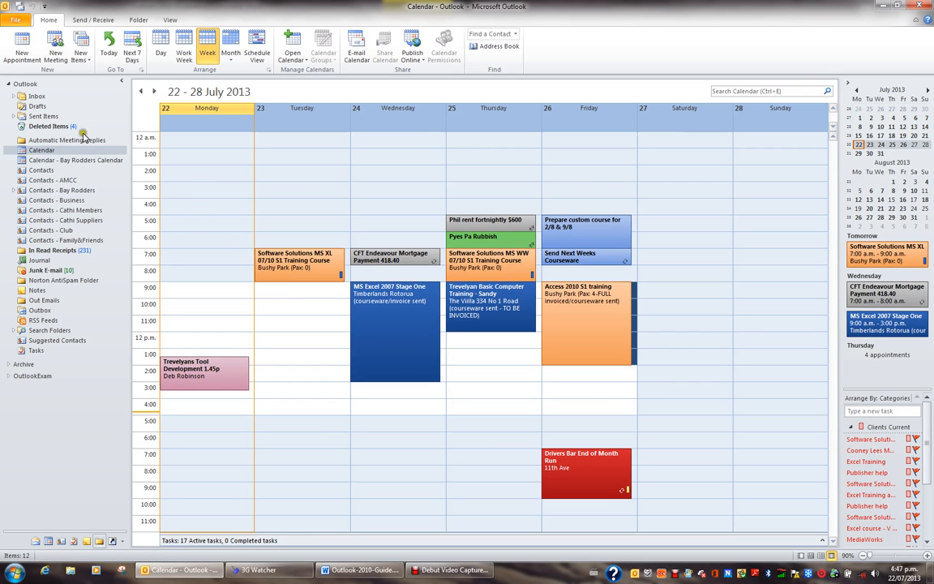
# - Start a new e-mail from the Inbox and expand the shortcuts xl, ww, cb and ss on separate lines of the body
pyautogui.click(39, 96)
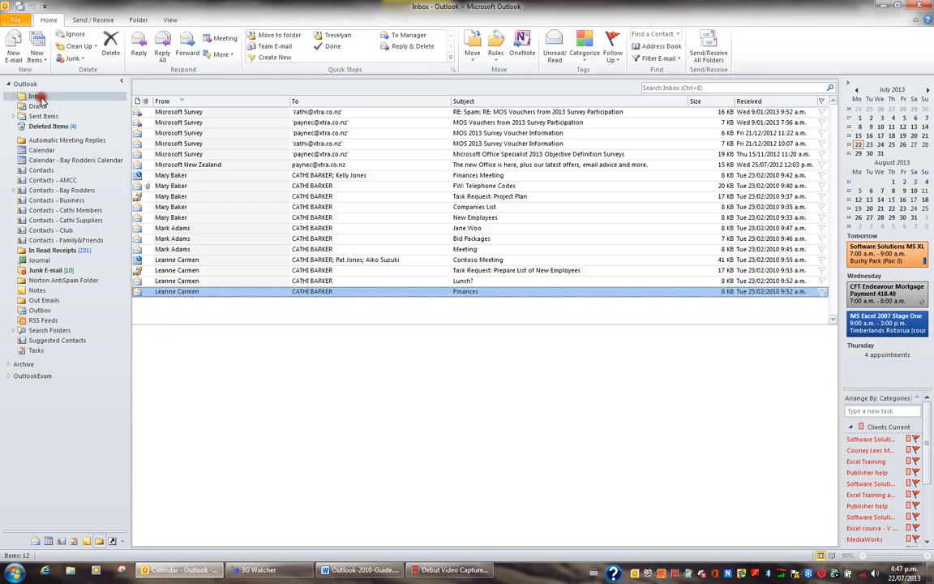
pyautogui.click(14, 50)
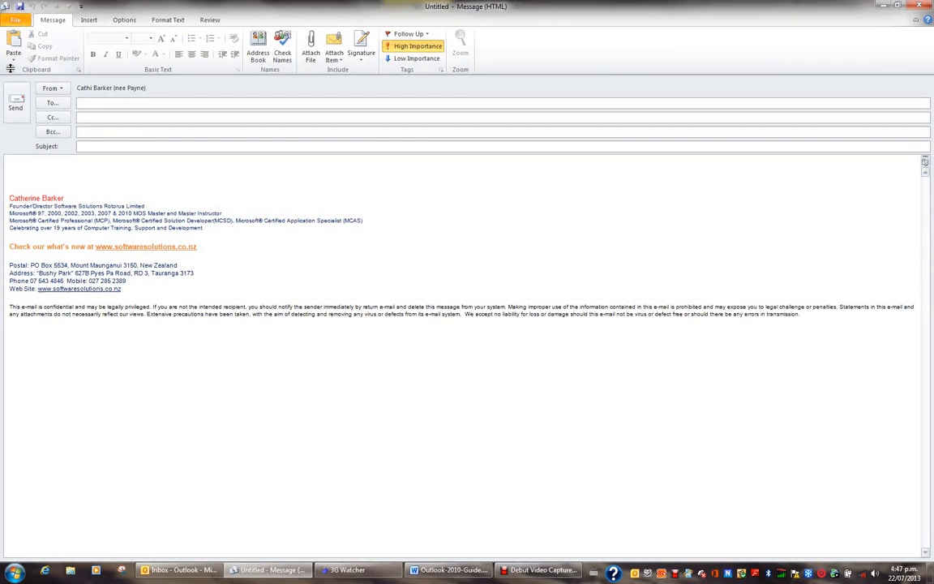
pyautogui.click(54, 169)
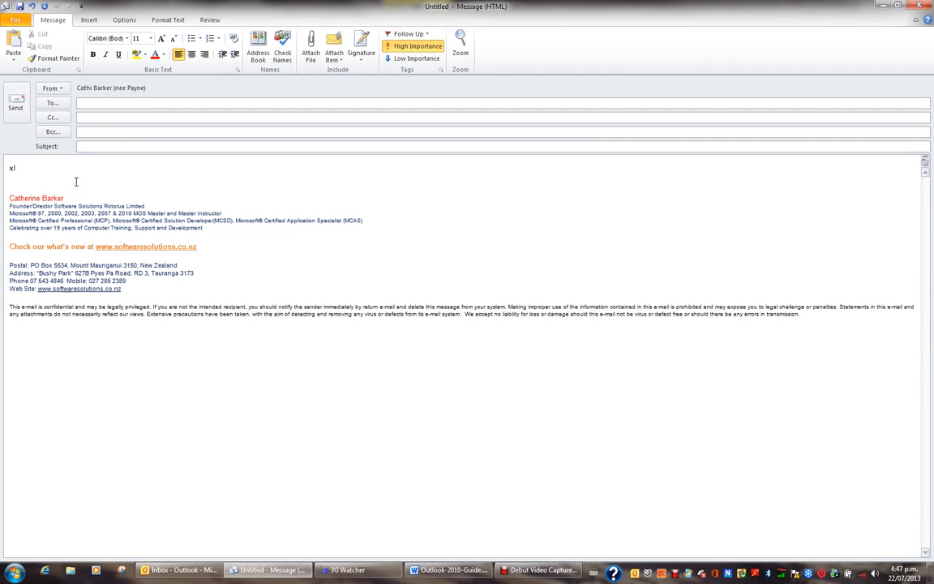
pyautogui.press('F3')
pyautogui.press('Return')
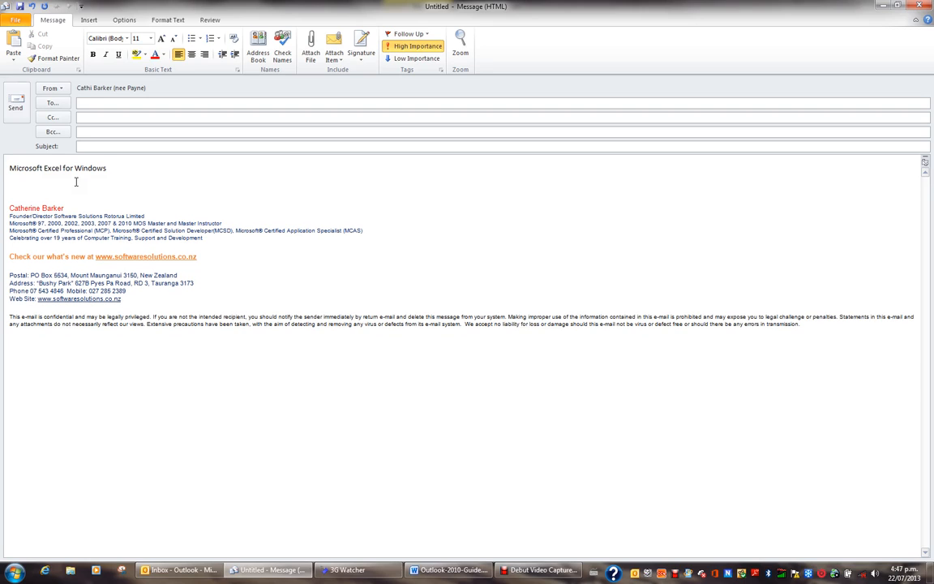
pyautogui.write('ww')
pyautogui.press('Return')
pyautogui.write('cb')
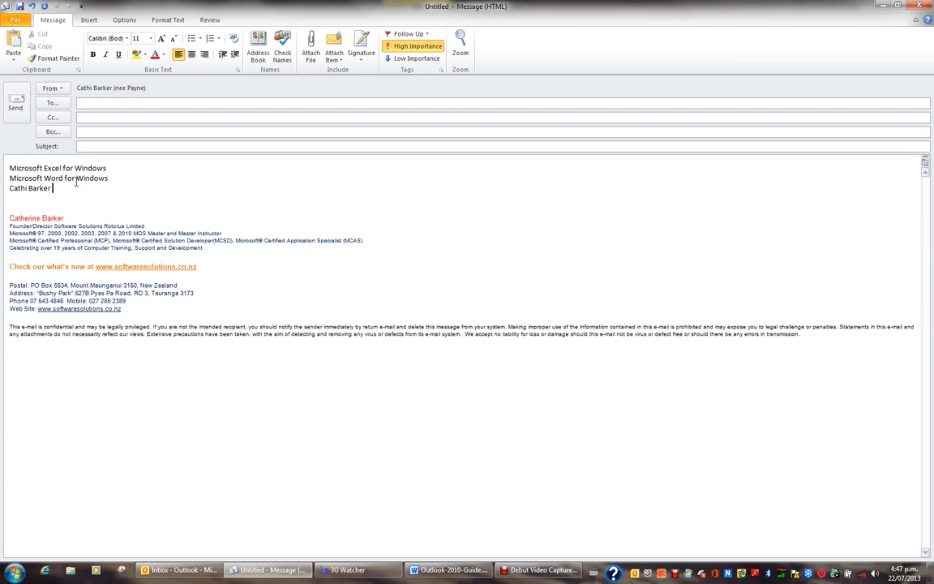
pyautogui.press('Return')
pyautogui.write('ss')
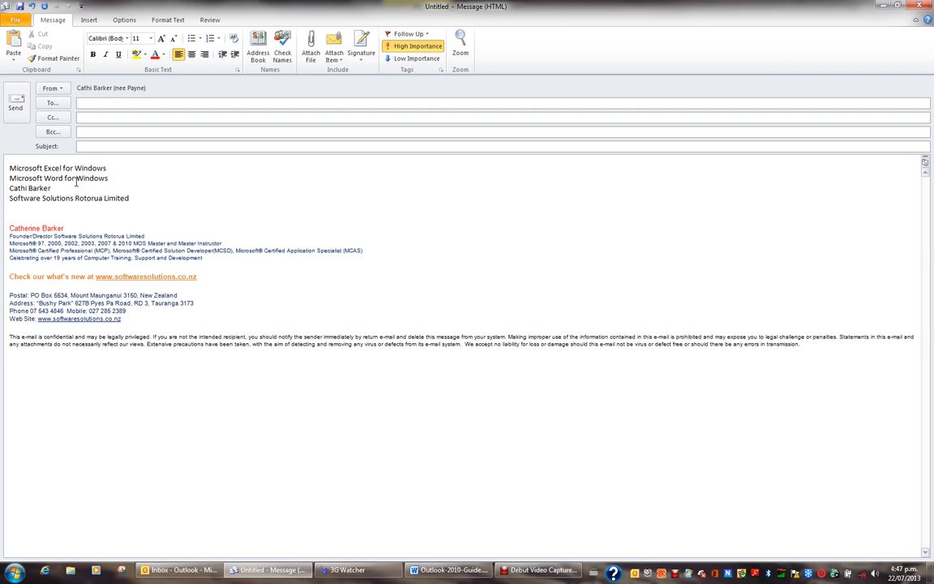
# - Enter "(C:)" and a literal "(c)" with its symbol replacement undone below the expanded text, and close the message without saving
pyautogui.press('Return')
pyautogui.press('Return')
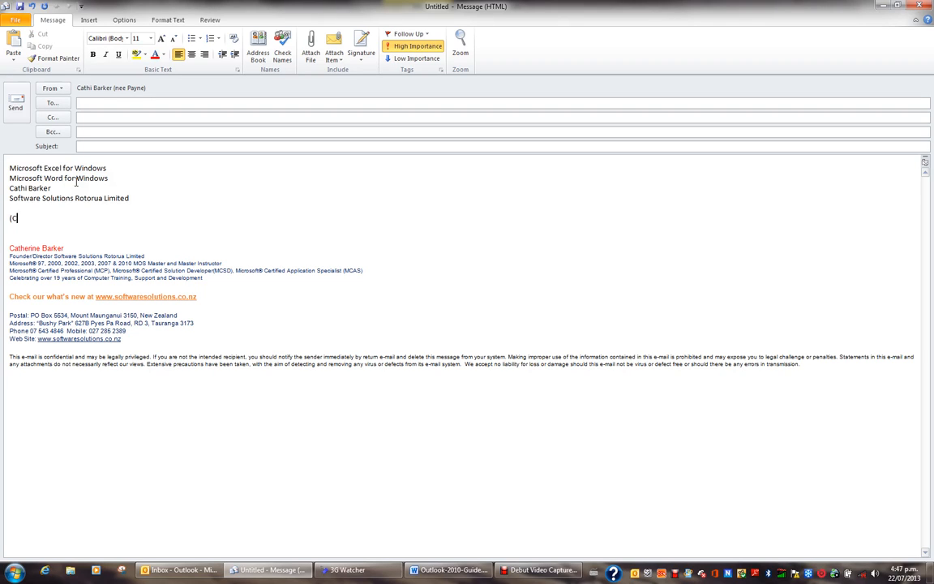
pyautogui.write(')')
pyautogui.press('Return')
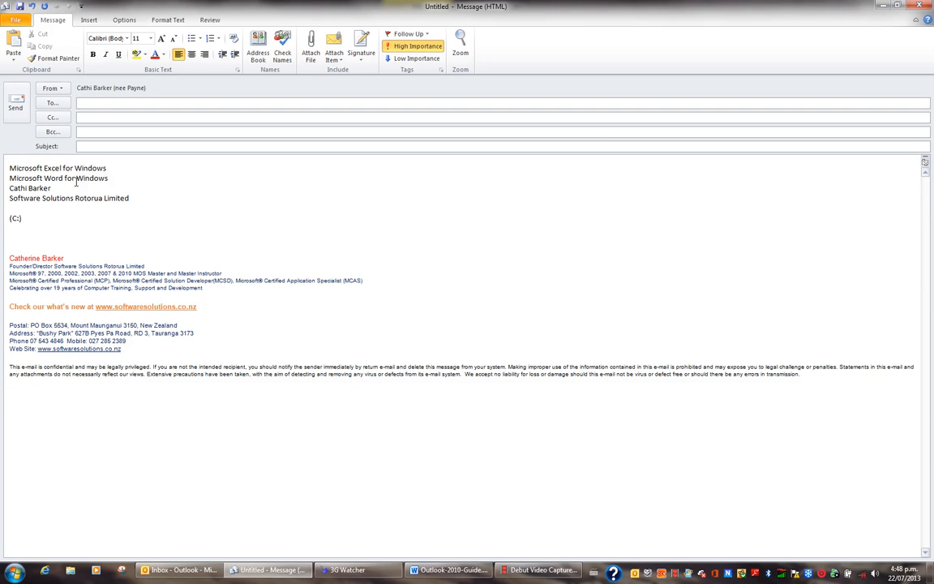
pyautogui.write('(')
pyautogui.hotkey('ctrl', 'z')
pyautogui.click(919, 6)
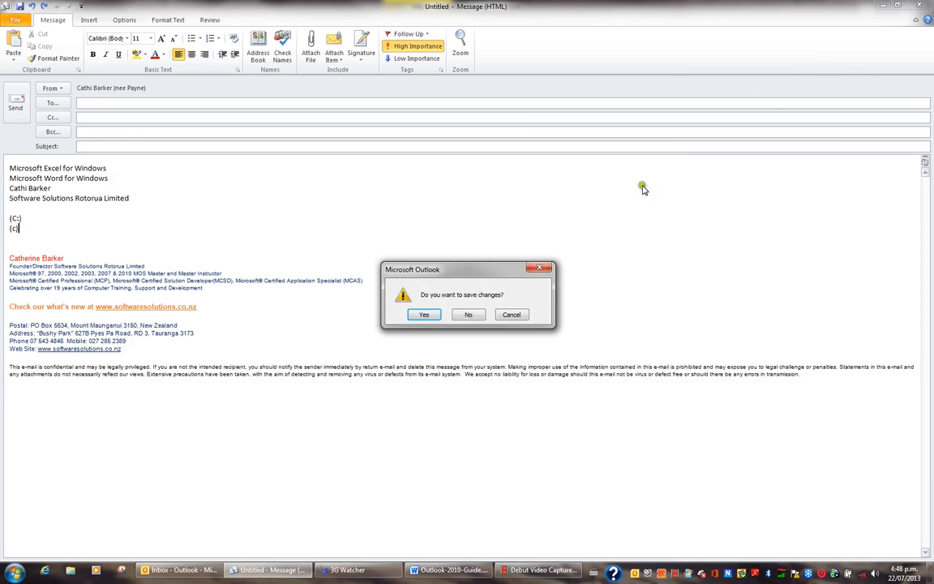
pyautogui.click(469, 318)
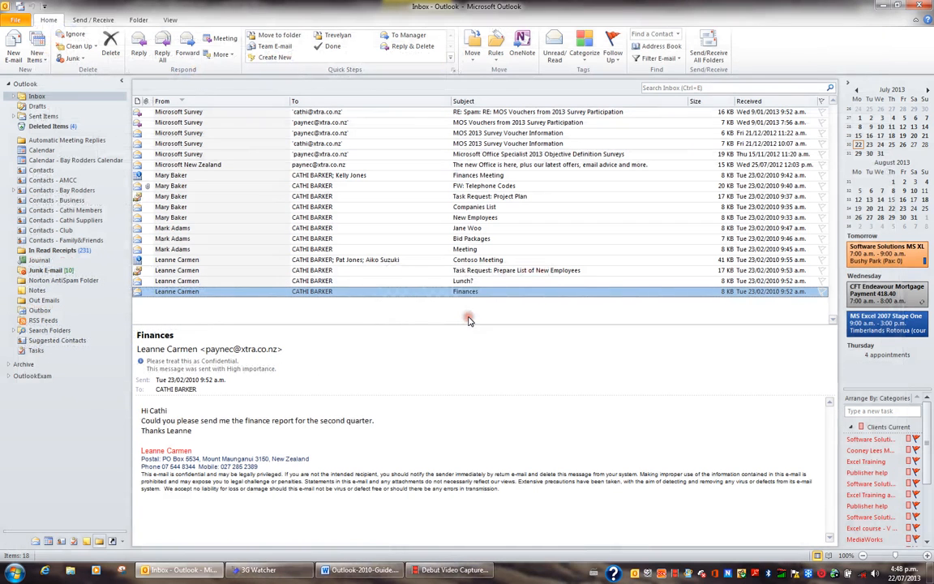
# - Look up the "cb" entry in the mail AutoCorrect list and close the options without changing anything
pyautogui.click(15, 20)
pyautogui.click(34, 155)
pyautogui.click(132, 73)
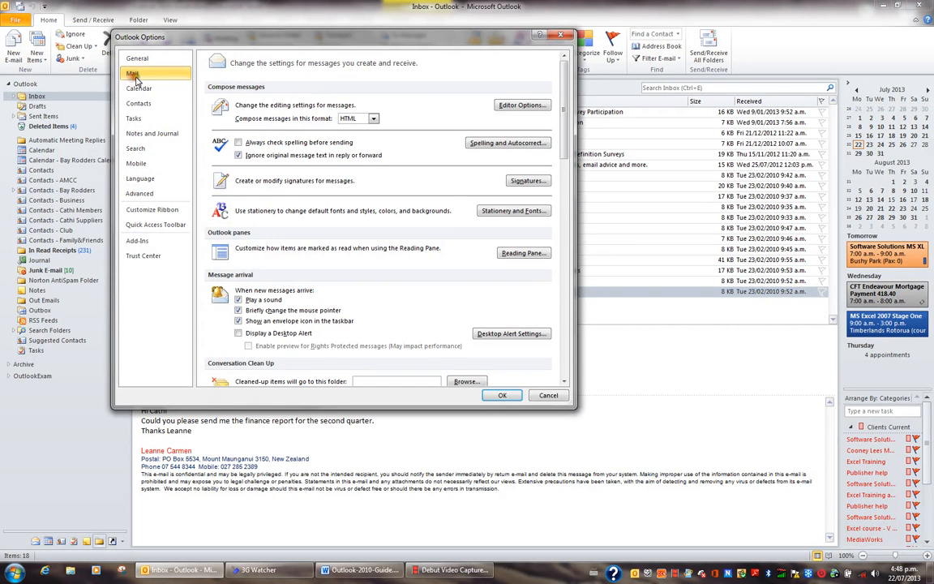
pyautogui.click(479, 143)
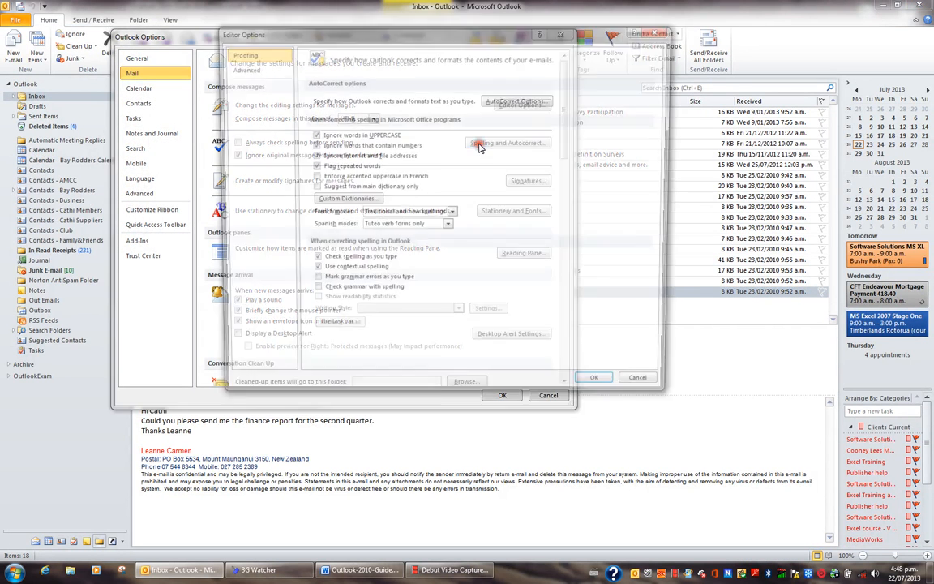
pyautogui.click(520, 99)
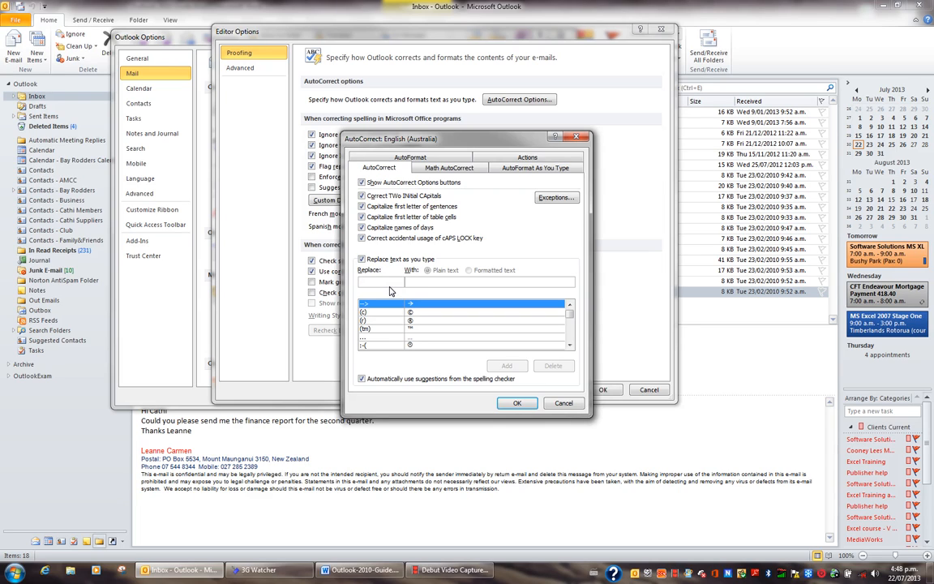
pyautogui.write('cb')
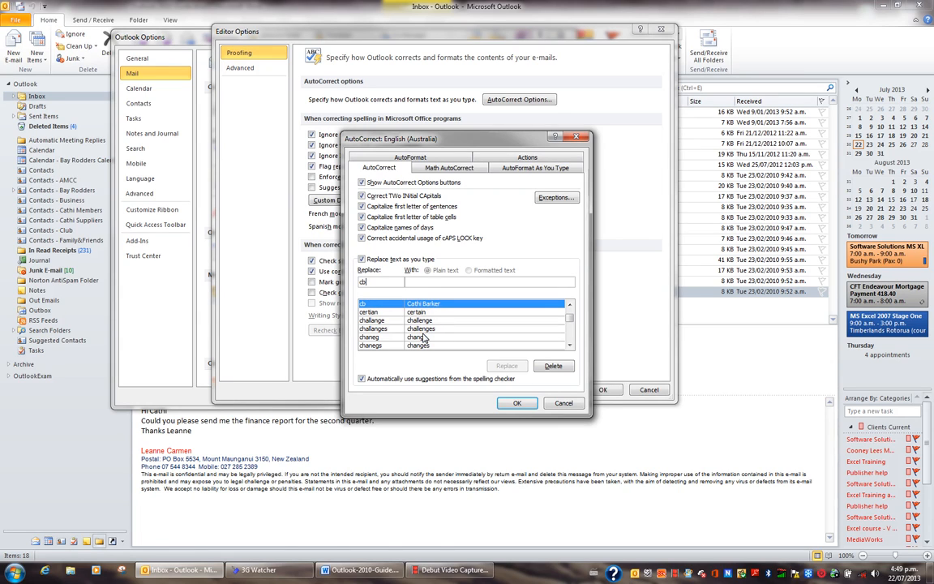
pyautogui.click(564, 403)
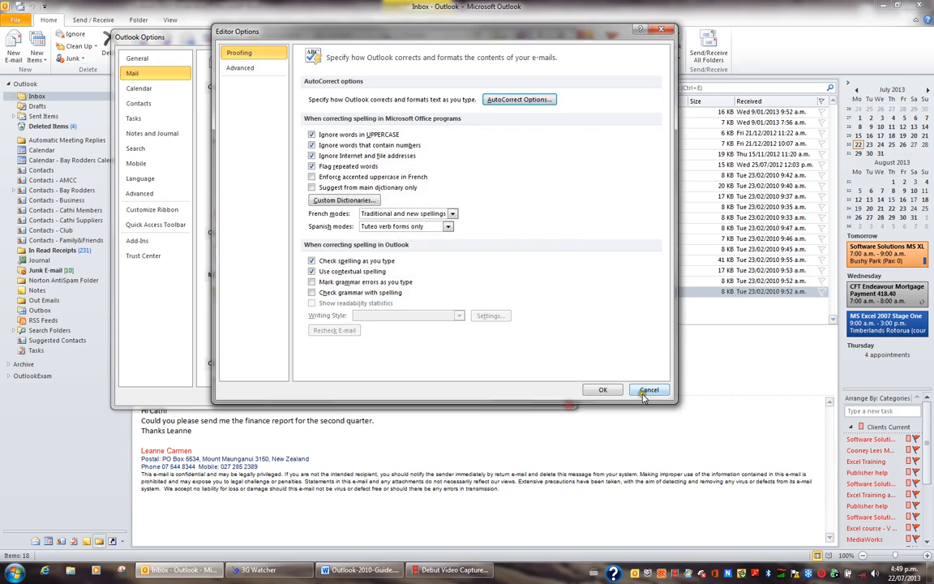
pyautogui.click(649, 392)
pyautogui.click(608, 450)
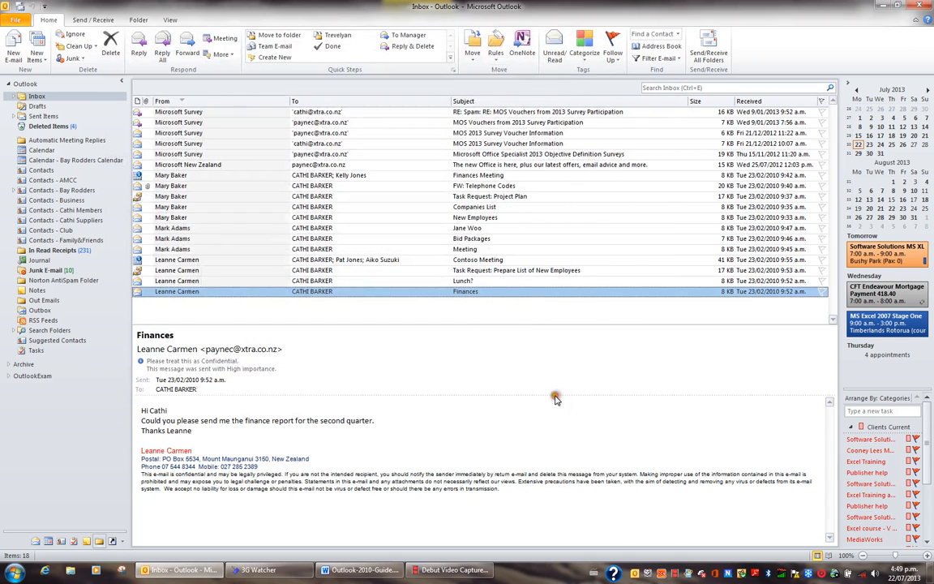